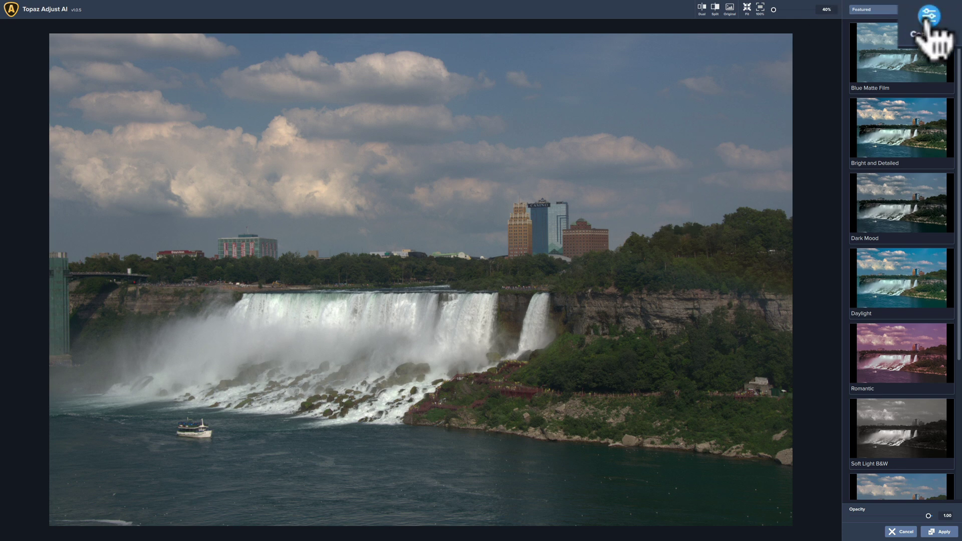
- Preview Standard and HDR Style Auto Adjust AI on the Niagara Falls photo, then set it to Off
{"action": "left_click", "coordinate": [928, 16]}
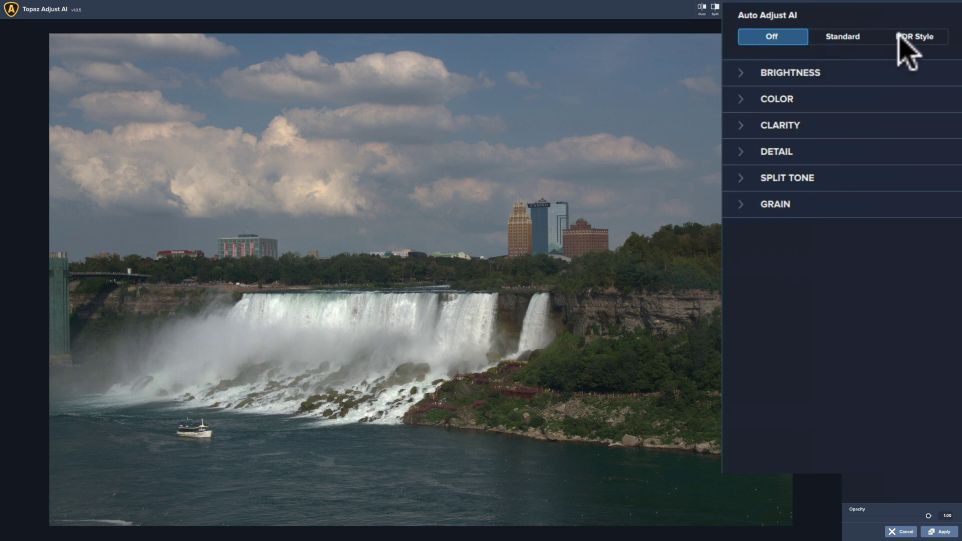
{"action": "left_click", "coordinate": [843, 40]}
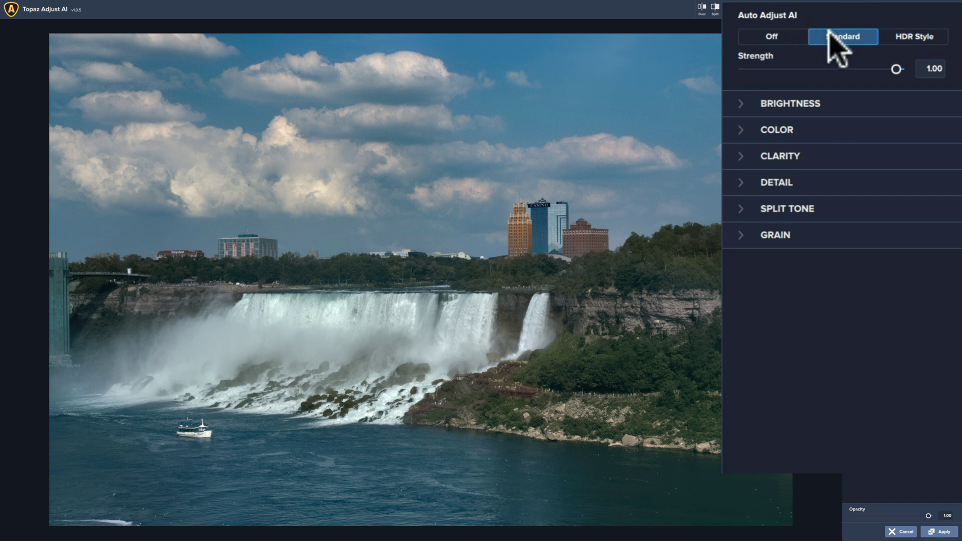
{"action": "left_click", "coordinate": [917, 47]}
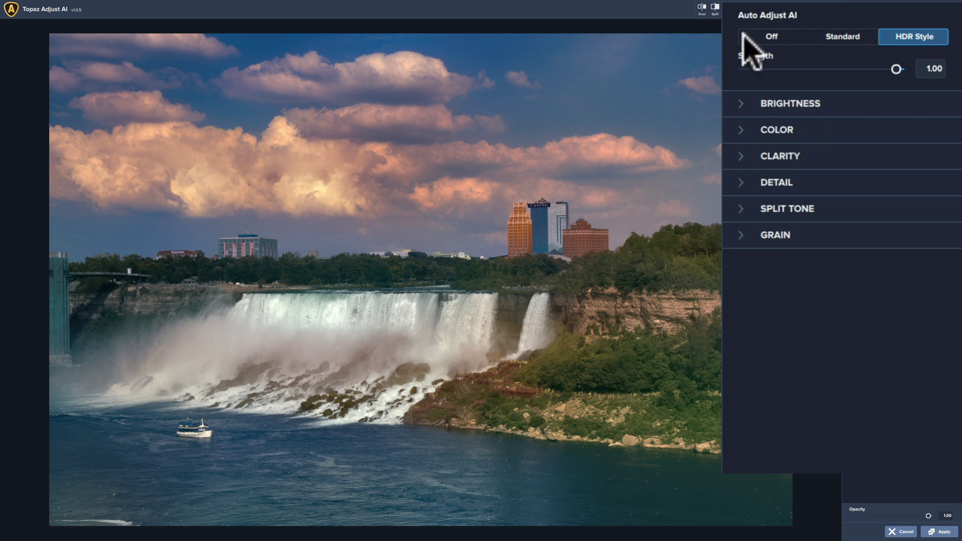
{"action": "left_click", "coordinate": [765, 36]}
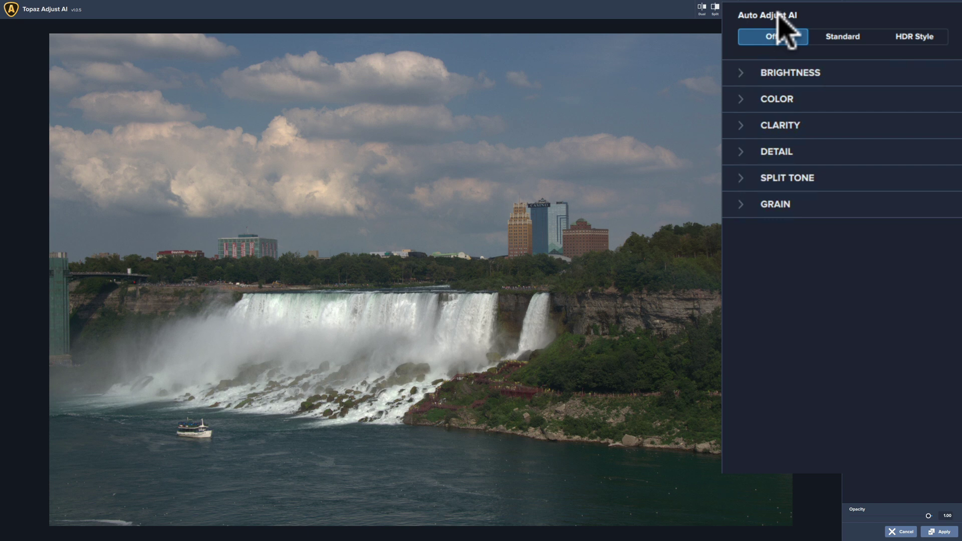
{"action": "left_click", "coordinate": [741, 75]}
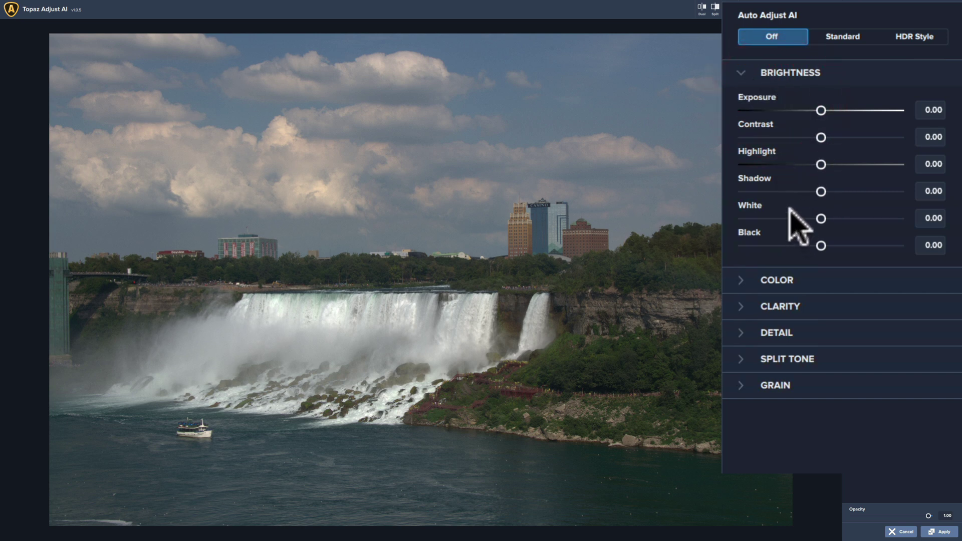
{"action": "left_click", "coordinate": [738, 279]}
{"action": "left_click", "coordinate": [738, 271]}
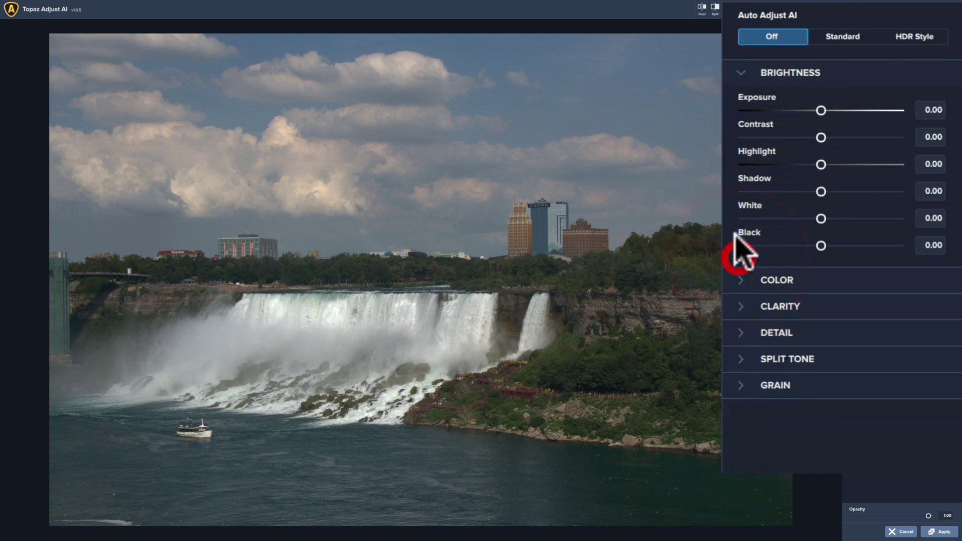
{"action": "left_click", "coordinate": [740, 73]}
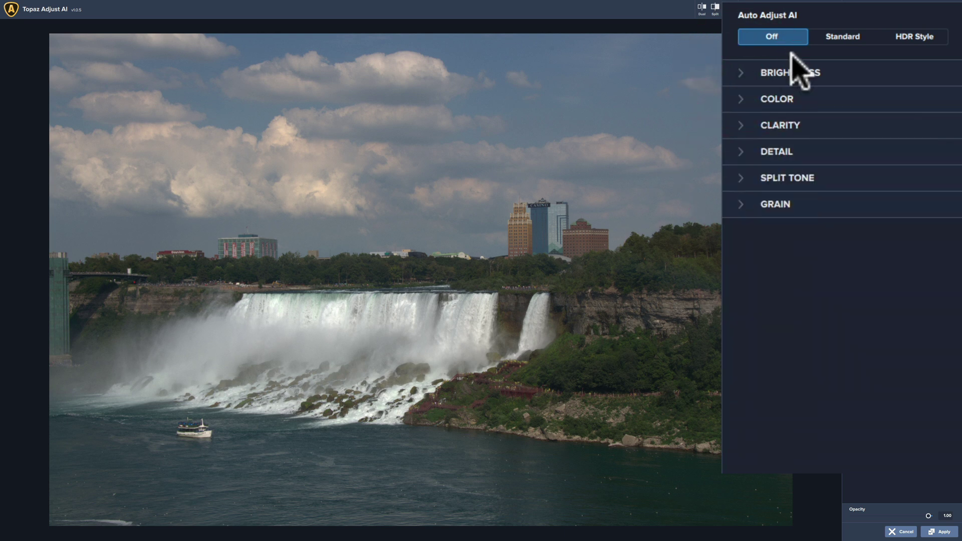
{"action": "left_click", "coordinate": [842, 36]}
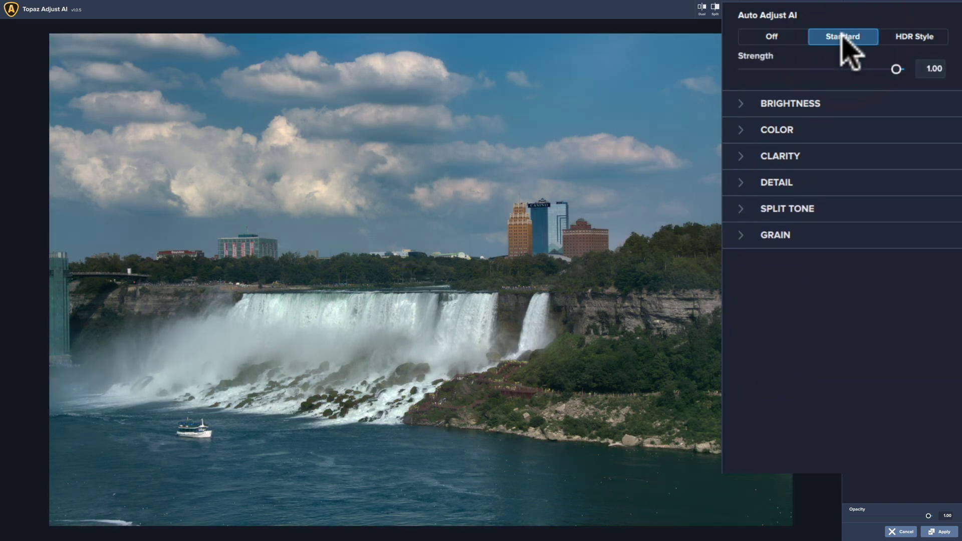
{"action": "left_click", "coordinate": [741, 106]}
{"action": "left_click_drag", "start_coordinate": [820, 169], "coordinate": [840, 200]}
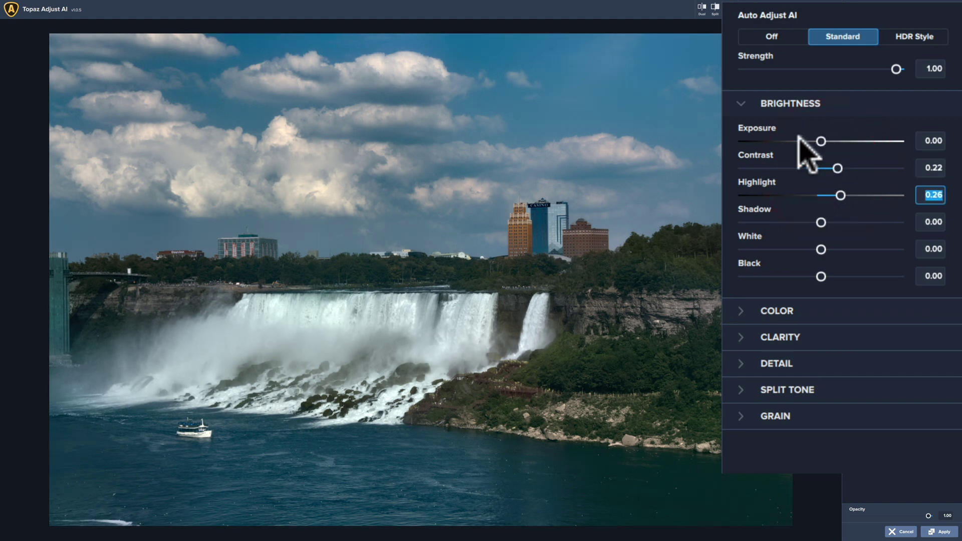
{"action": "left_click", "coordinate": [757, 103]}
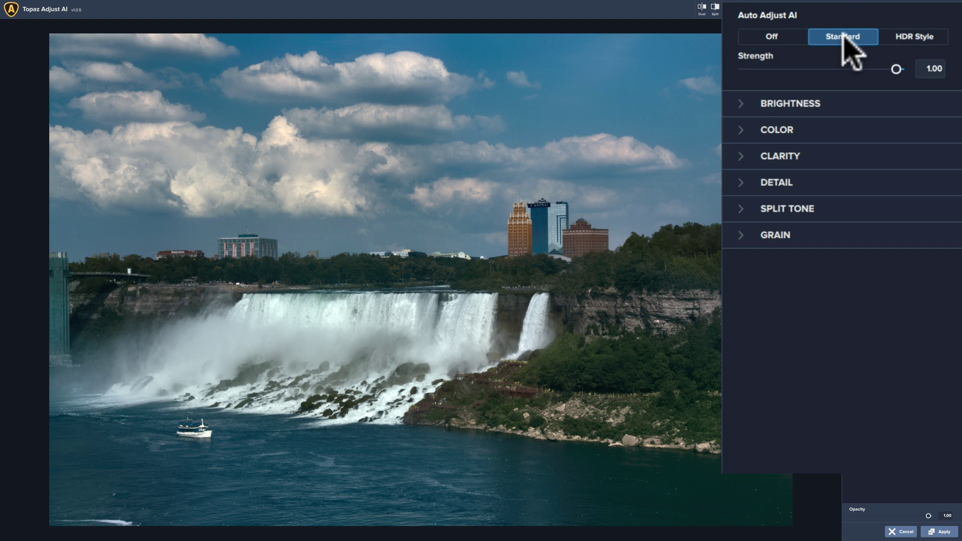
{"action": "left_click", "coordinate": [953, 8]}
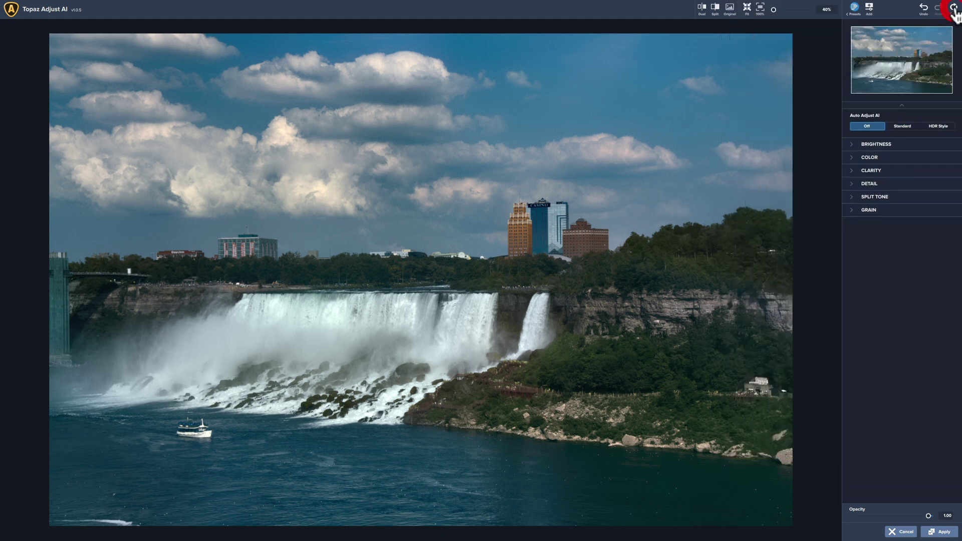
{"action": "left_click", "coordinate": [854, 8]}
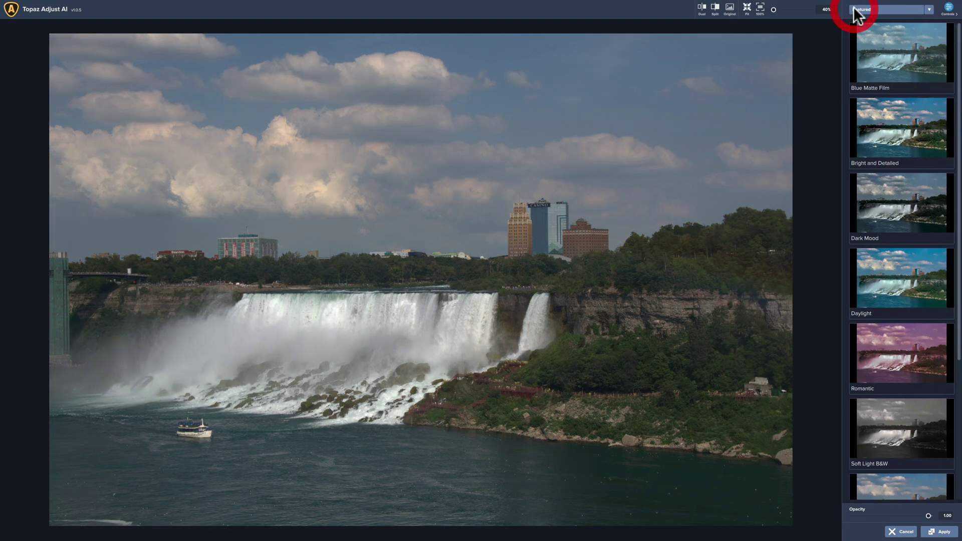
{"action": "left_click", "coordinate": [873, 126]}
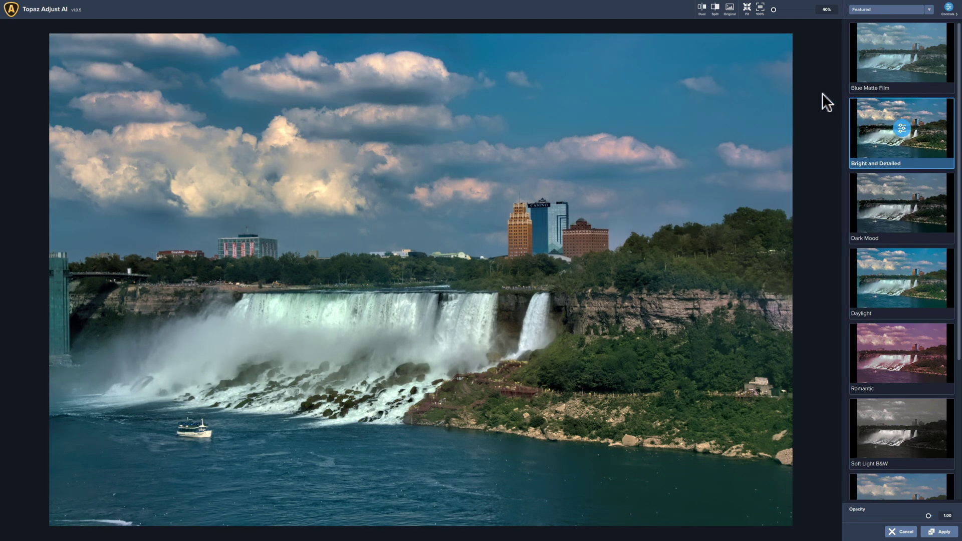
{"action": "left_click", "coordinate": [948, 8]}
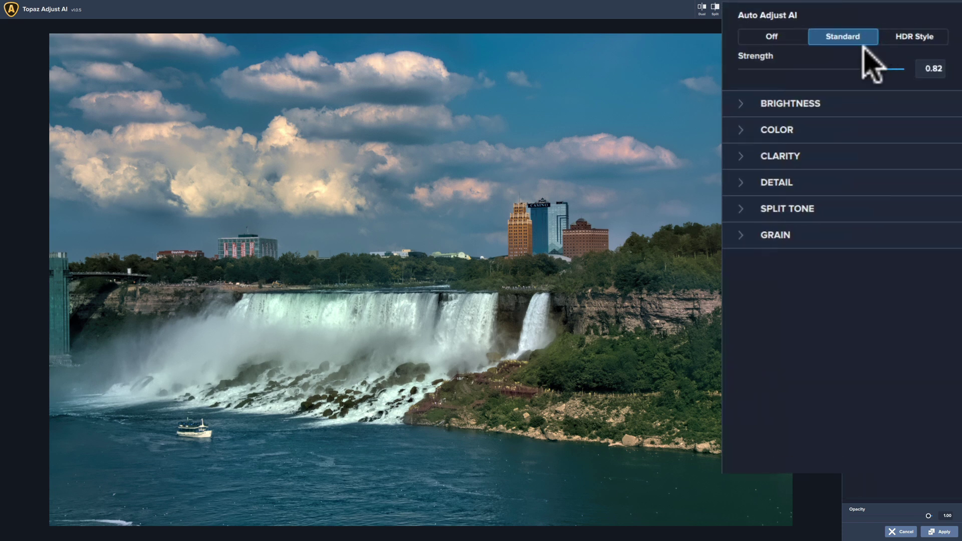
{"action": "left_click_drag", "start_coordinate": [864, 64], "coordinate": [831, 66]}
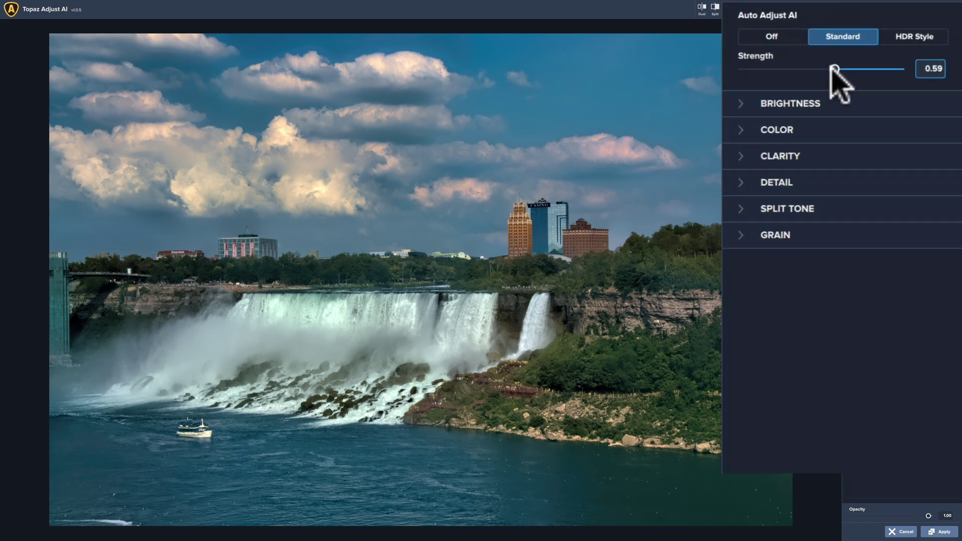
{"action": "left_click", "coordinate": [832, 68]}
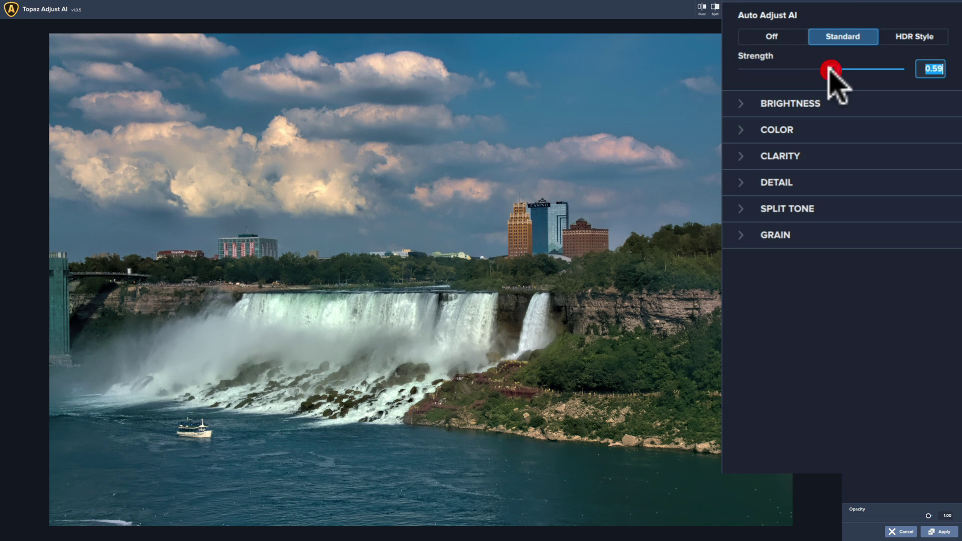
{"action": "left_click", "coordinate": [741, 107]}
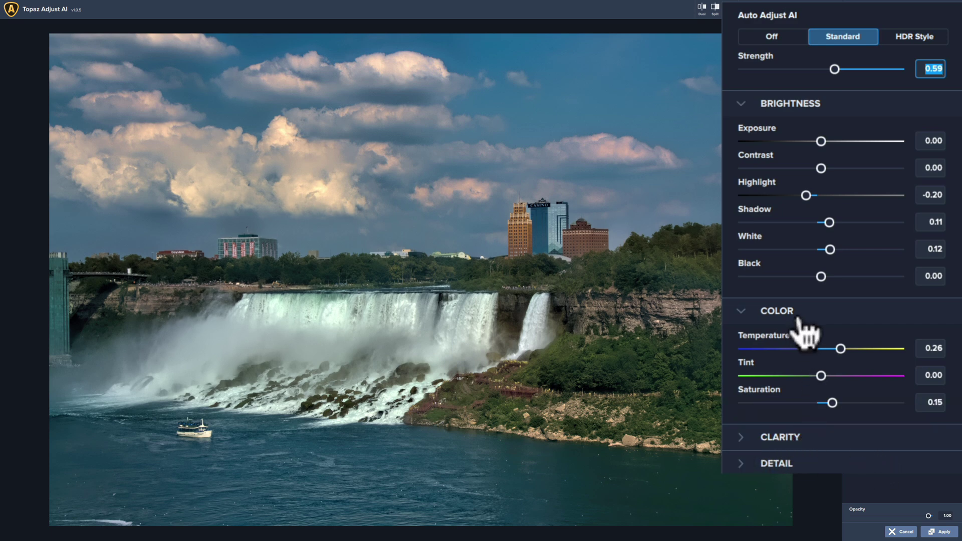
{"action": "left_click", "coordinate": [814, 306]}
{"action": "left_click", "coordinate": [843, 104]}
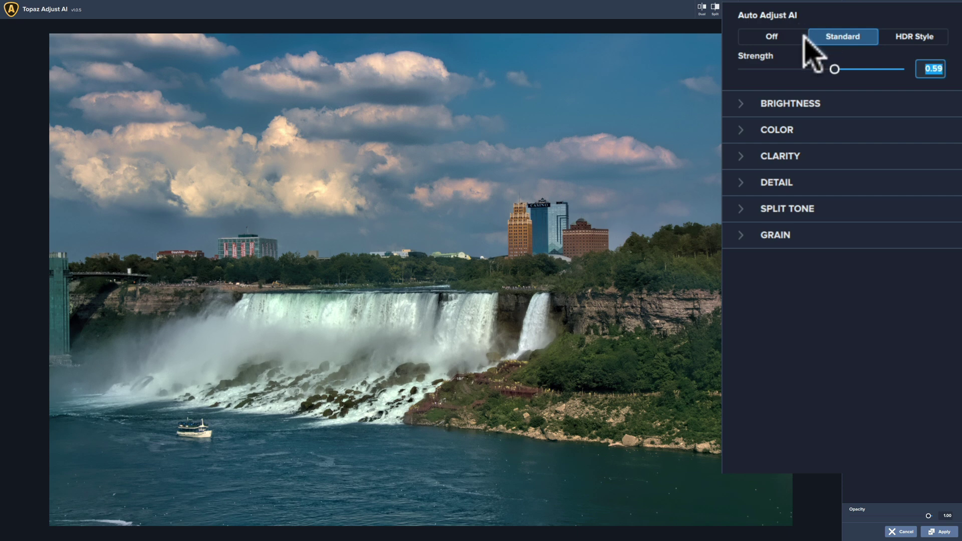
{"action": "left_click", "coordinate": [782, 36]}
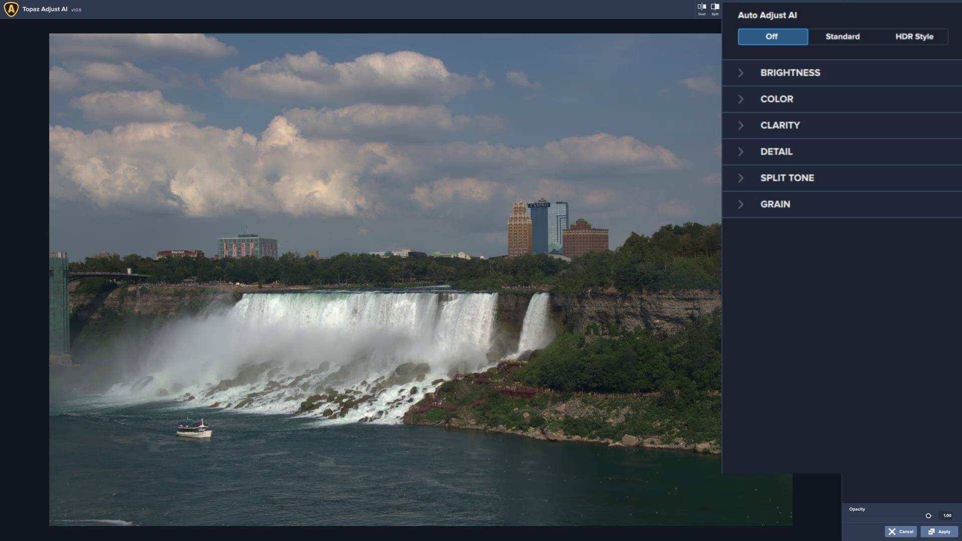
- Try Standard Auto Adjust AI, inspect Brightness and Color, reset all adjustments, and return to Presets
{"action": "left_click", "coordinate": [852, 41]}
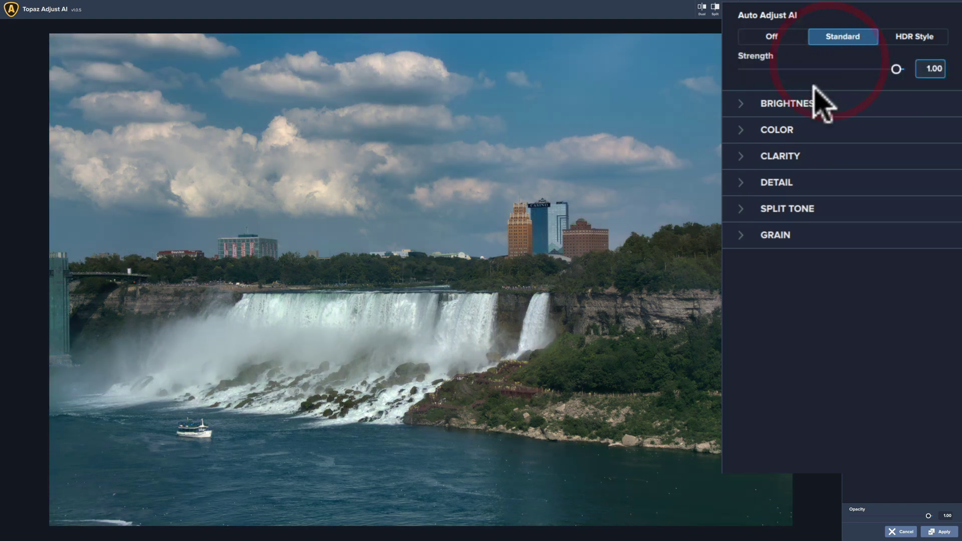
{"action": "left_click", "coordinate": [742, 105]}
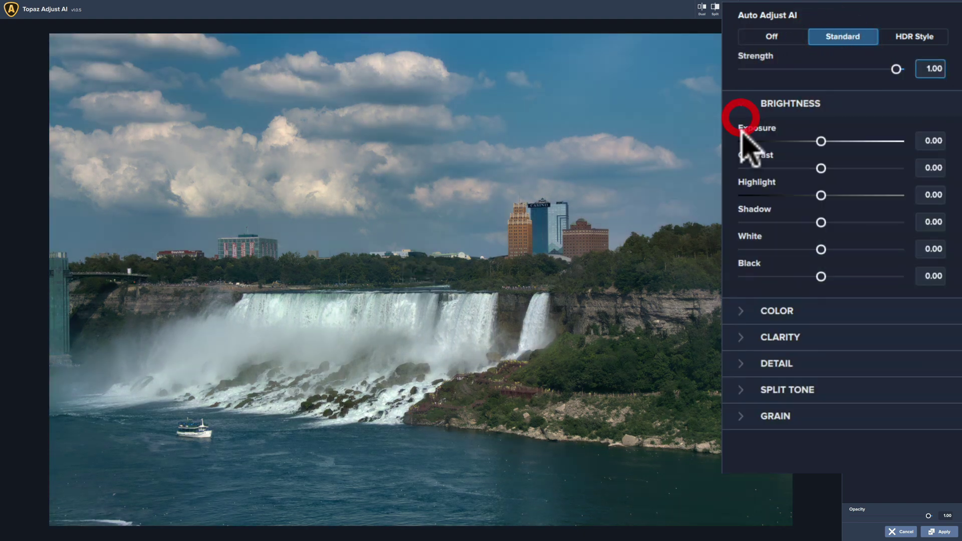
{"action": "left_click", "coordinate": [740, 314]}
{"action": "left_click", "coordinate": [741, 313]}
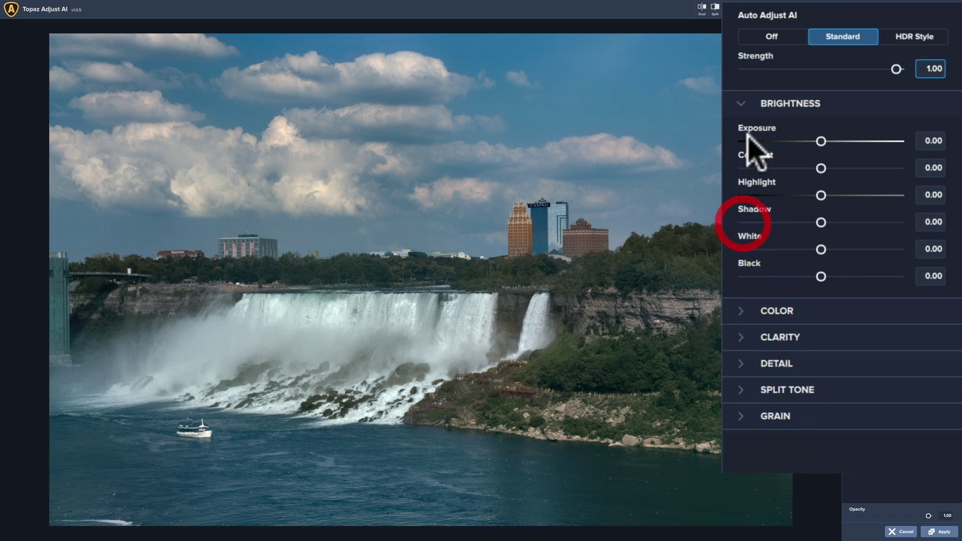
{"action": "left_click", "coordinate": [740, 104]}
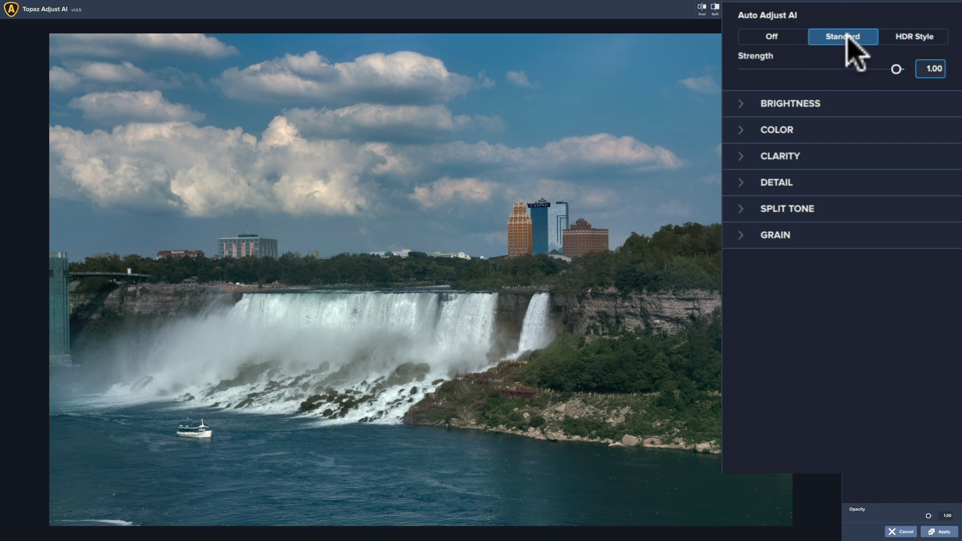
{"action": "left_click", "coordinate": [736, 108]}
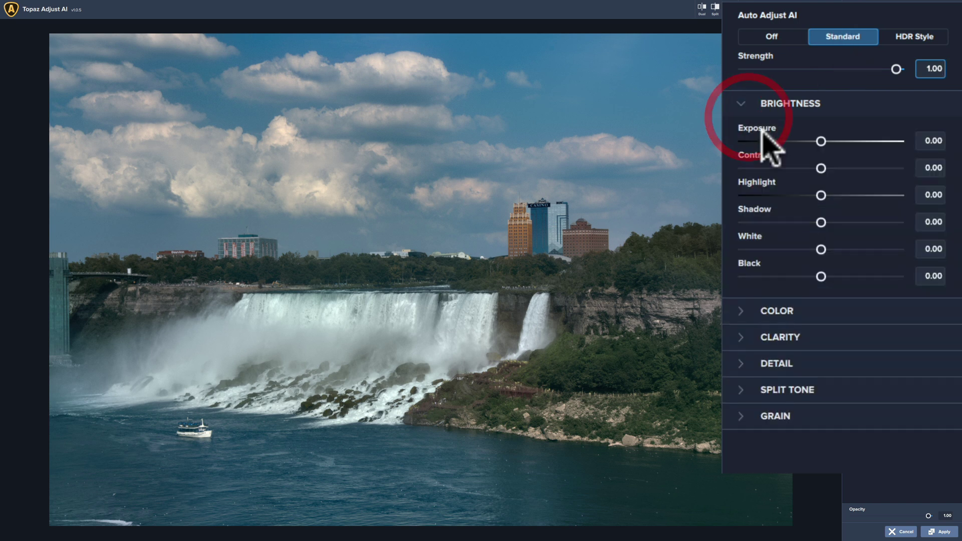
{"action": "left_click", "coordinate": [742, 108]}
{"action": "left_click", "coordinate": [867, 125]}
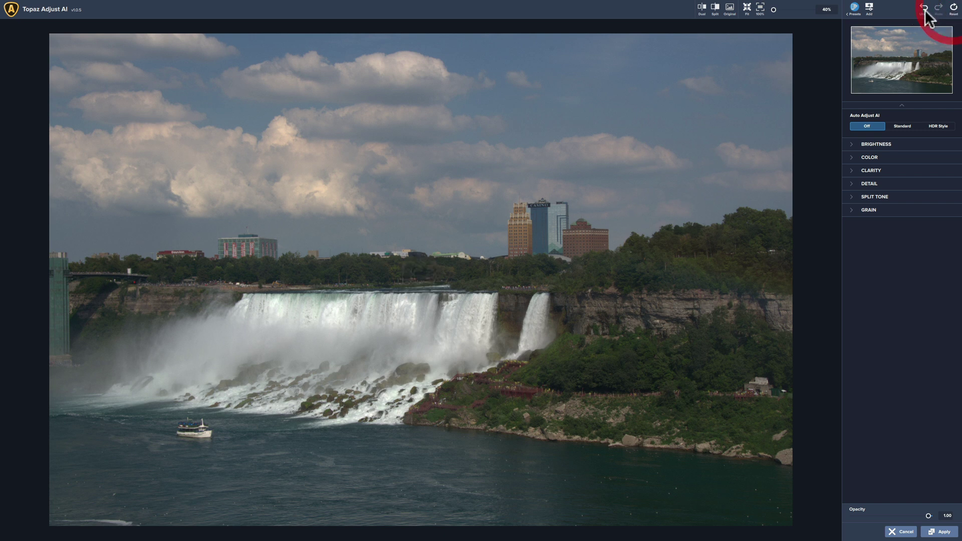
{"action": "left_click", "coordinate": [855, 10]}
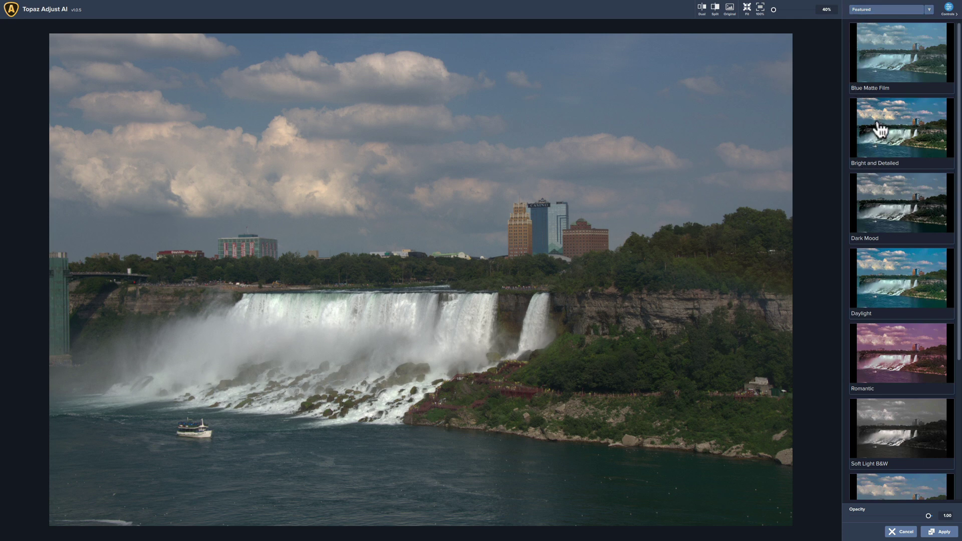
- Browse the Featured presets and preset category list, then switch to the Controls panel
{"action": "scroll", "coordinate": [890, 80], "scroll_direction": "down", "scroll_amount": 1}
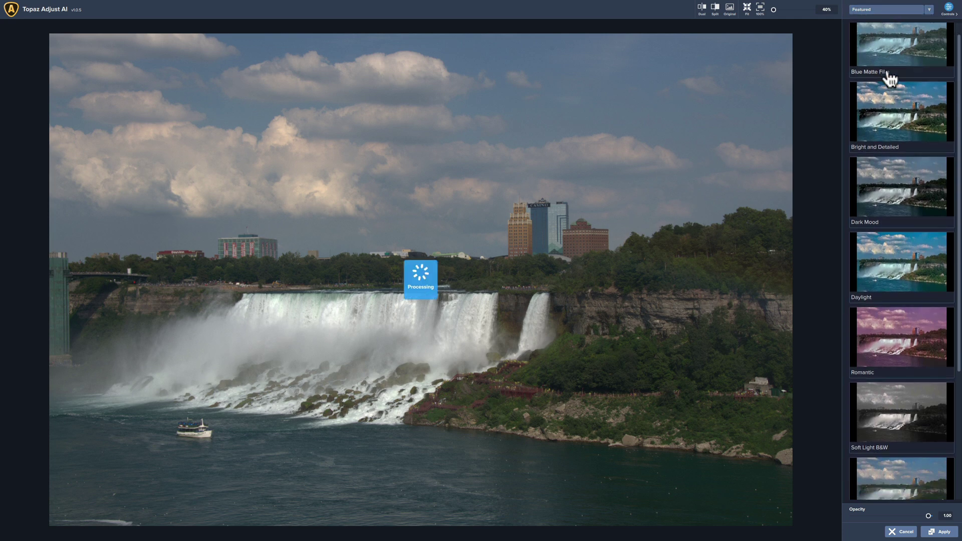
{"action": "scroll", "coordinate": [889, 65], "scroll_direction": "up", "scroll_amount": 1}
{"action": "left_click", "coordinate": [928, 10]}
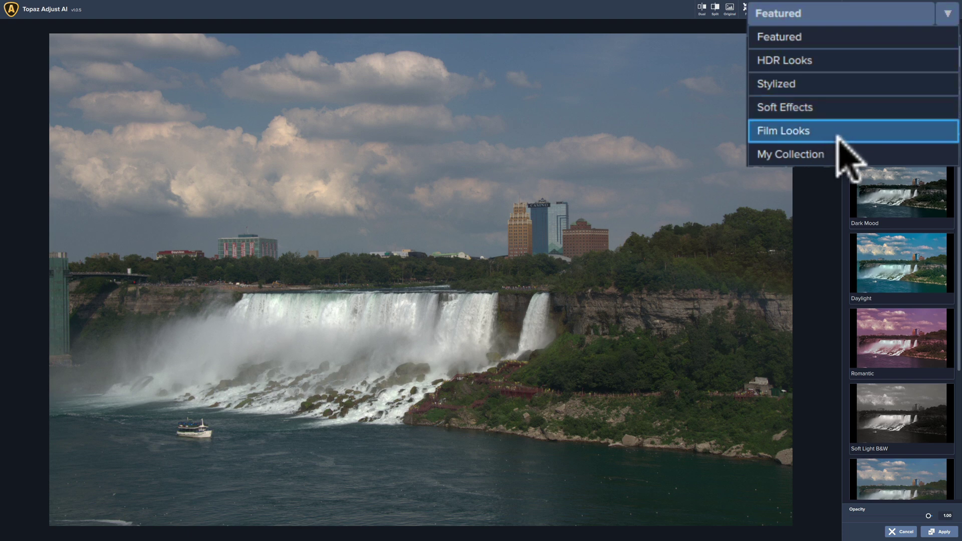
{"action": "left_click", "coordinate": [811, 64]}
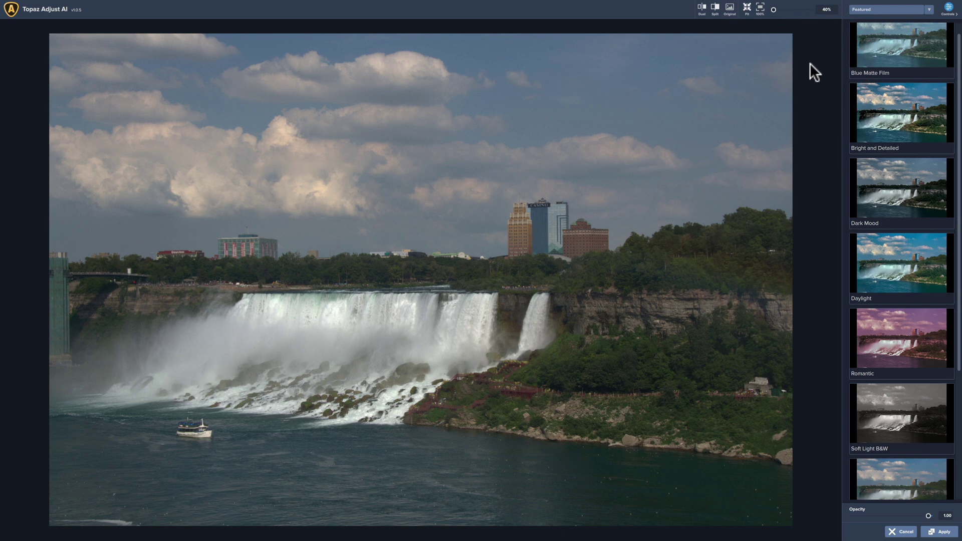
{"action": "left_click", "coordinate": [948, 8]}
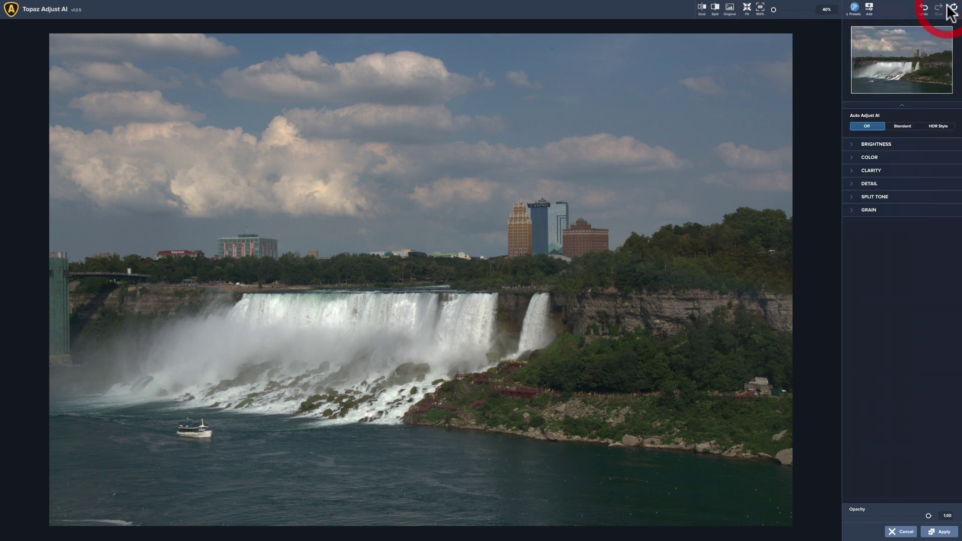
- Enable Standard Auto Adjust AI and set Shadow 0.21, White 0.27 and Black -0.22
{"action": "left_click", "coordinate": [906, 124]}
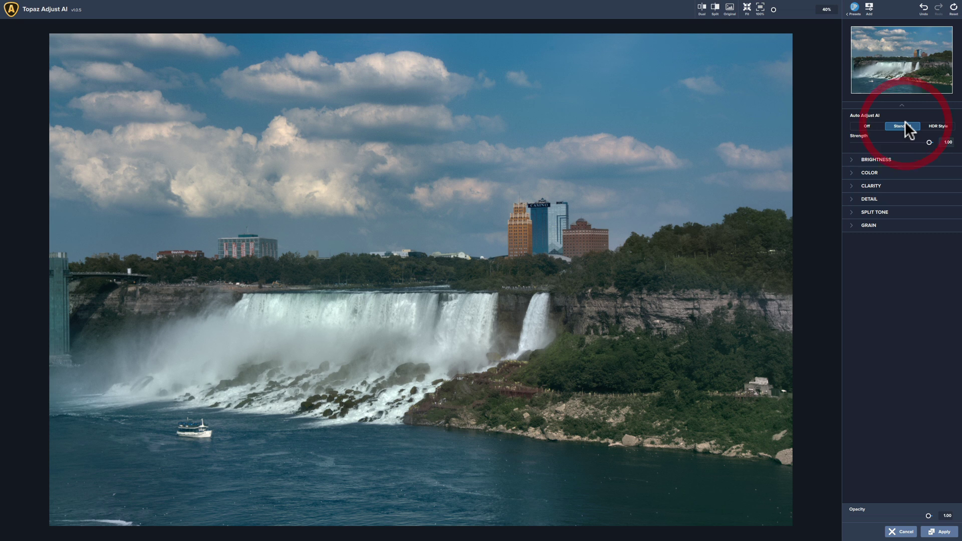
{"action": "left_click", "coordinate": [852, 160]}
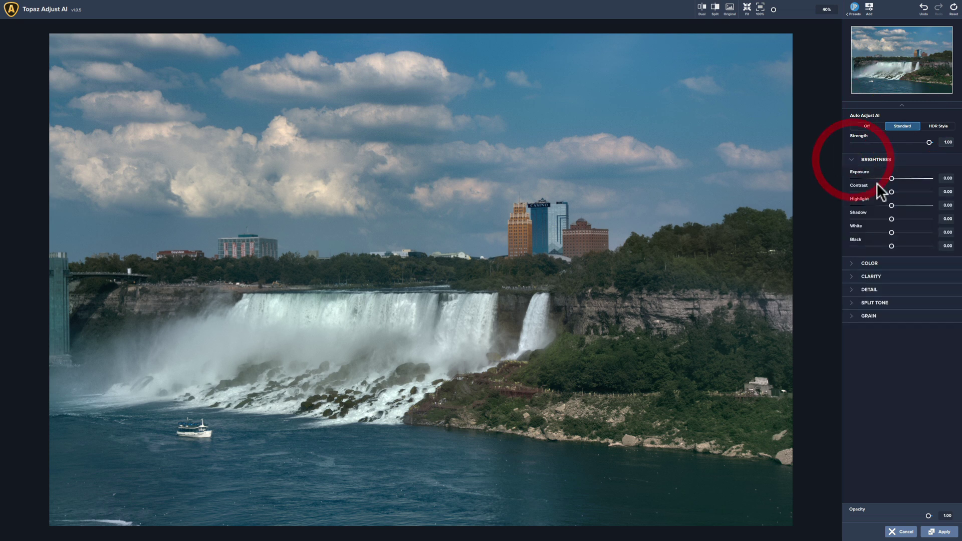
{"action": "mouse_move", "coordinate": [889, 231]}
{"action": "left_mouse_down"}
{"action": "mouse_move", "coordinate": [900, 230]}
{"action": "mouse_move", "coordinate": [898, 219]}
{"action": "mouse_move", "coordinate": [883, 245]}
{"action": "left_mouse_up"}
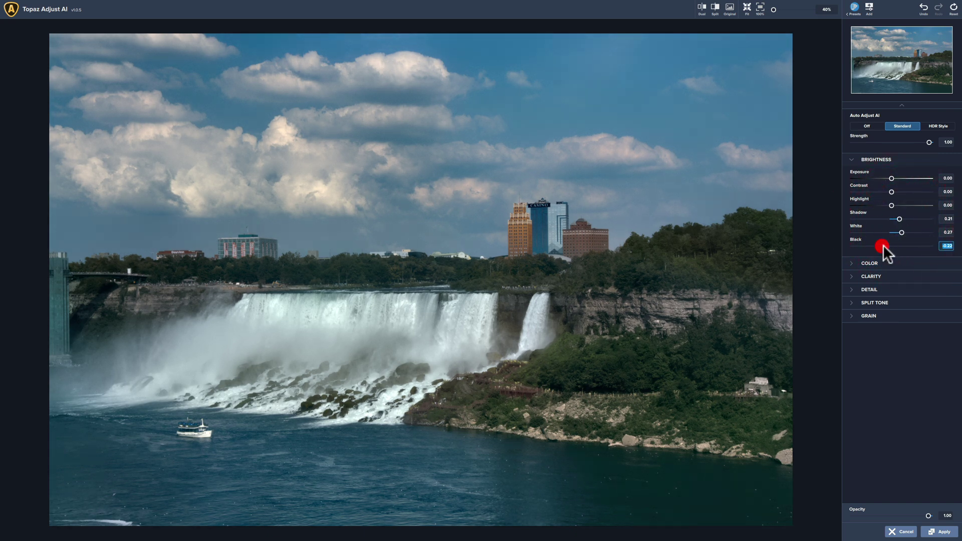
- Raise the Color Temperature slider to 0.28, then show the Clarity settings
{"action": "left_click", "coordinate": [902, 160]}
{"action": "left_click", "coordinate": [882, 172]}
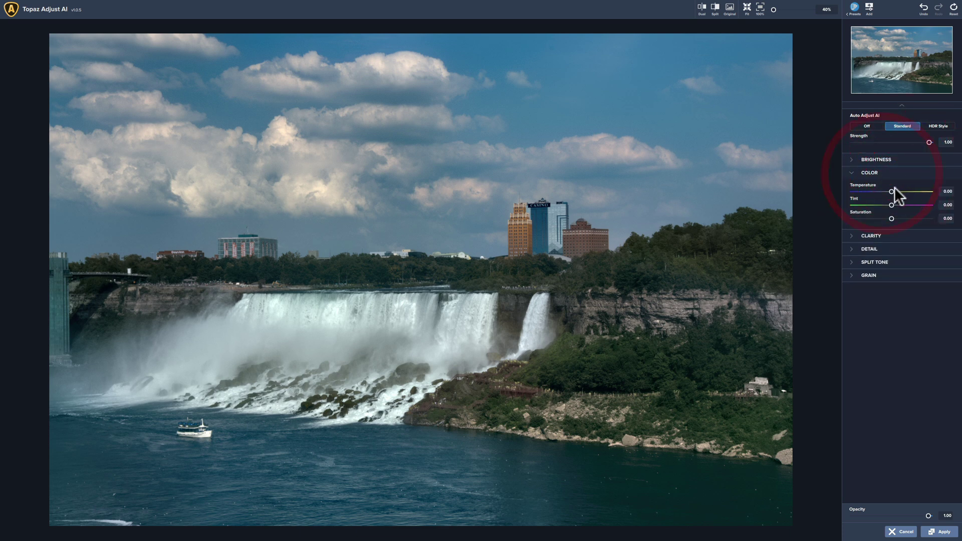
{"action": "left_click_drag", "start_coordinate": [891, 191], "coordinate": [893, 244]}
{"action": "left_click", "coordinate": [901, 173]}
{"action": "left_click", "coordinate": [900, 182]}
- Raise Small Detail to 0.12 and Large Detail to 0.03 in the Detail section
{"action": "left_click", "coordinate": [880, 189]}
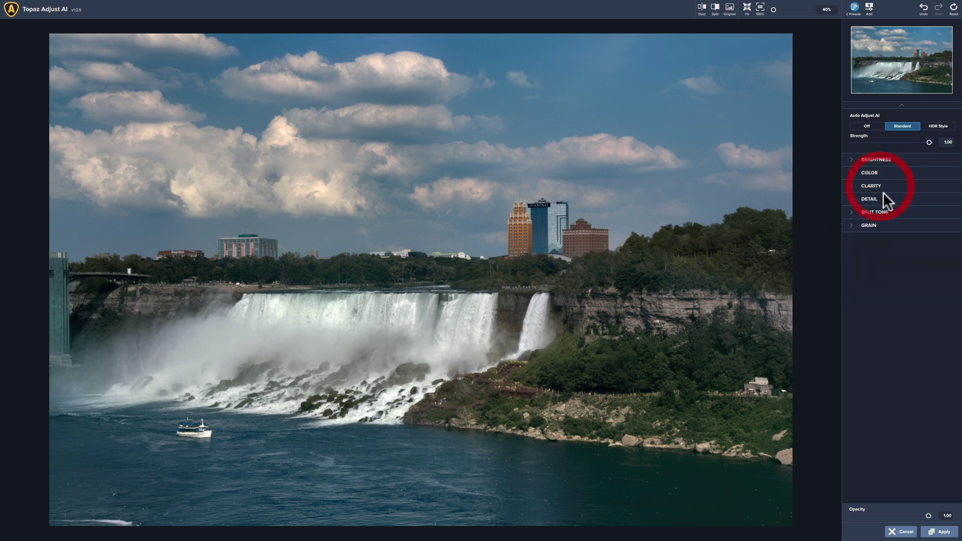
{"action": "left_click", "coordinate": [883, 196]}
{"action": "left_click_drag", "start_coordinate": [891, 217], "coordinate": [893, 244]}
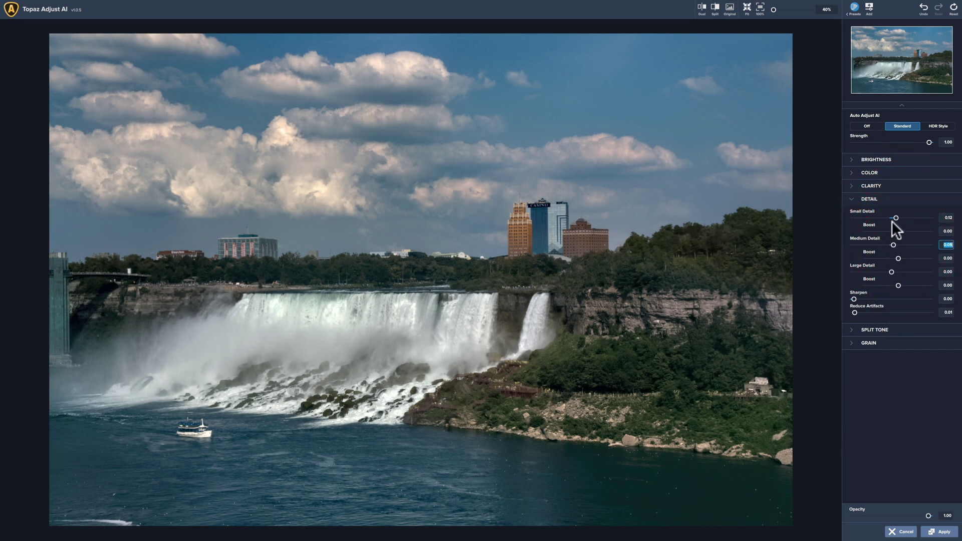
{"action": "left_click", "coordinate": [890, 270]}
{"action": "left_click_drag", "start_coordinate": [891, 271], "coordinate": [892, 272]}
{"action": "left_click", "coordinate": [883, 197]}
{"action": "left_click", "coordinate": [891, 212]}
{"action": "left_click", "coordinate": [891, 211]}
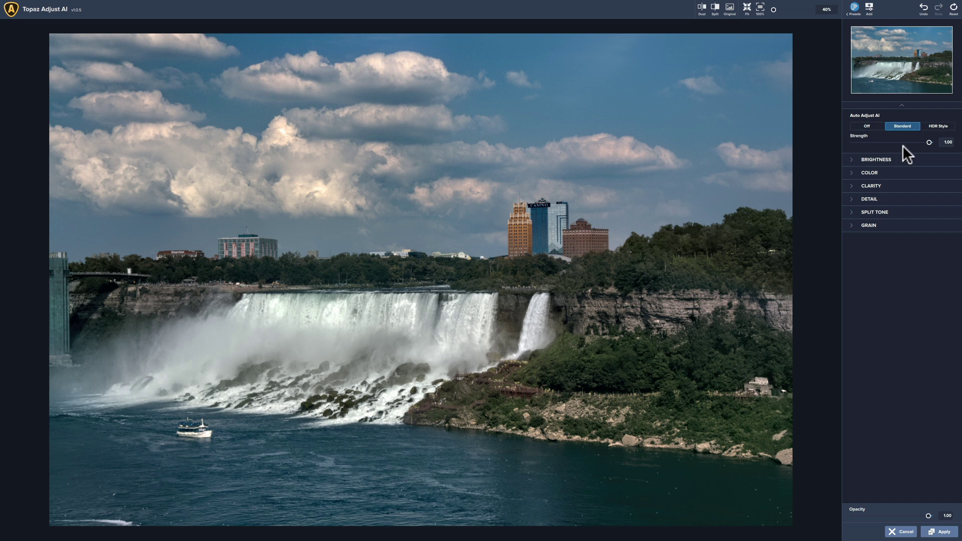
- Cancel the Save Current Settings As dialog, return to Presets and check the category list
{"action": "left_click", "coordinate": [730, 24]}
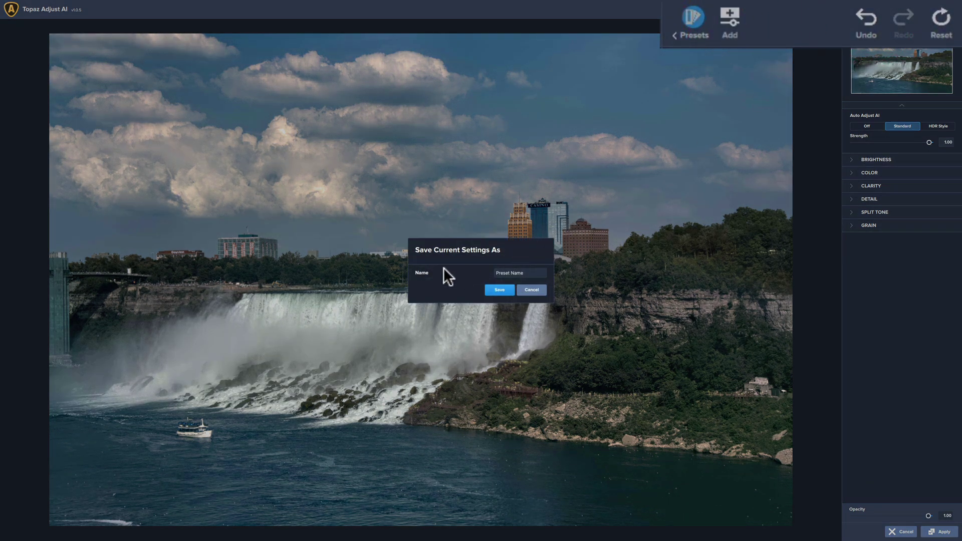
{"action": "left_click", "coordinate": [537, 289]}
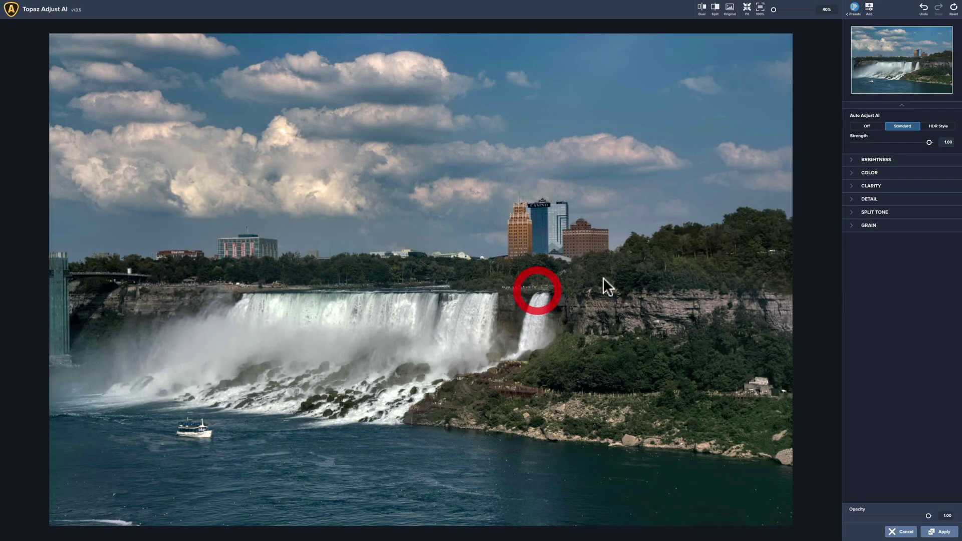
{"action": "left_click", "coordinate": [852, 16]}
{"action": "left_click", "coordinate": [863, 15]}
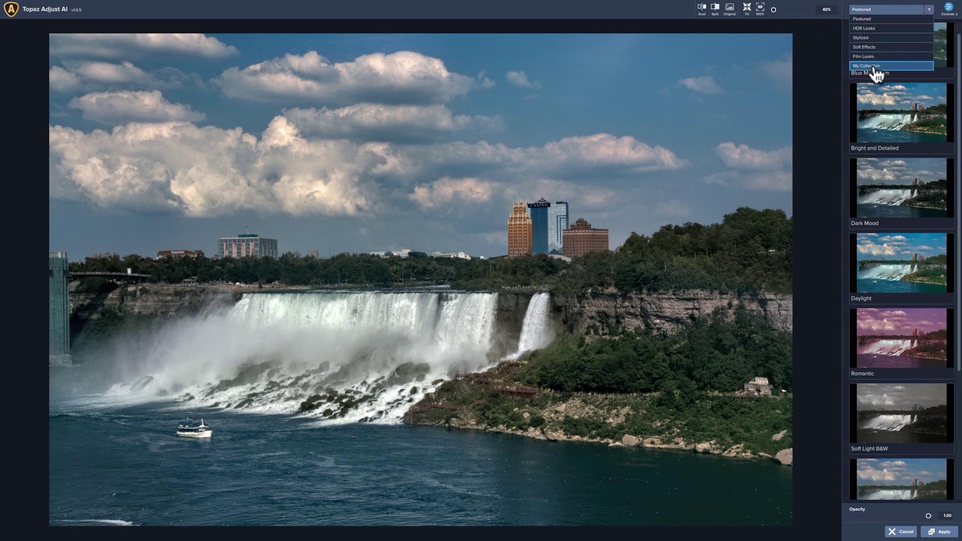
{"action": "left_click", "coordinate": [832, 59]}
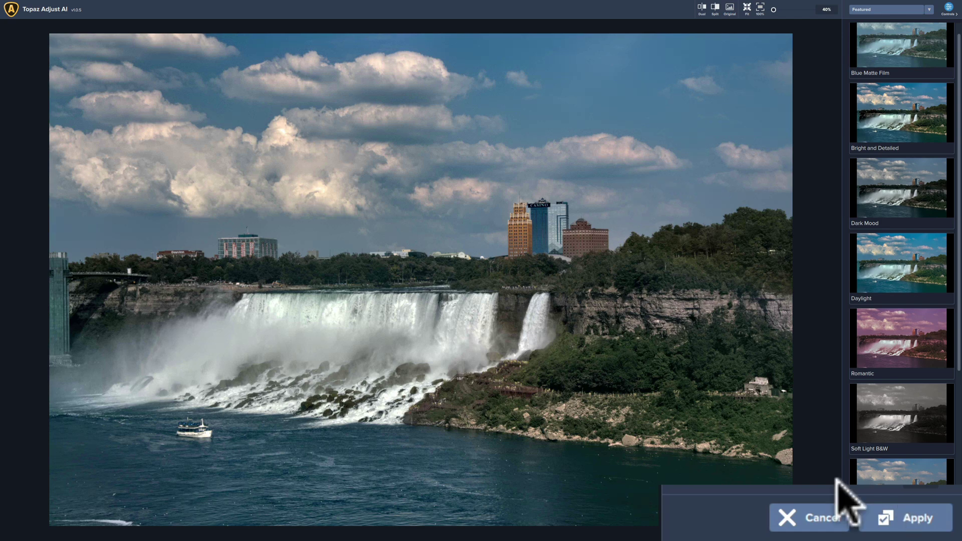
{"action": "left_click", "coordinate": [940, 532]}
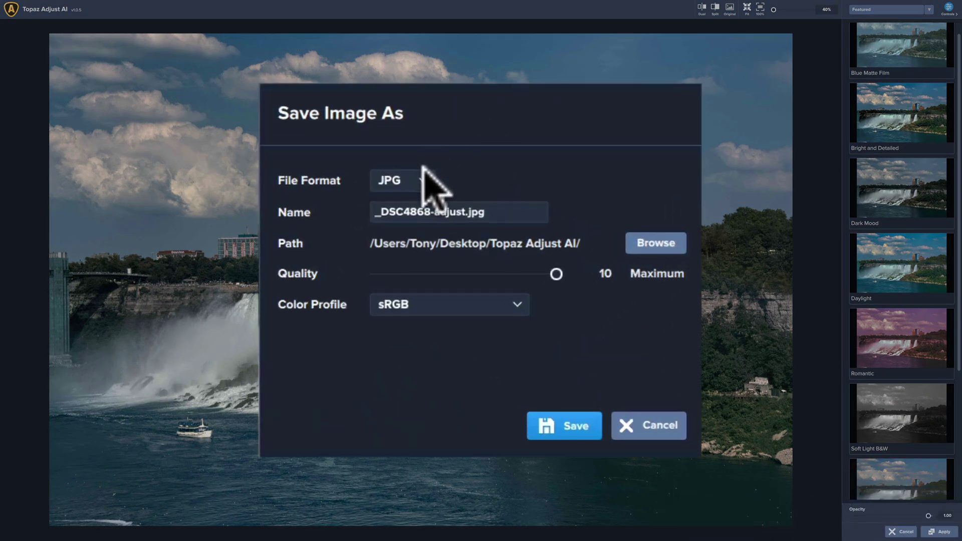
{"action": "left_click", "coordinate": [457, 234]}
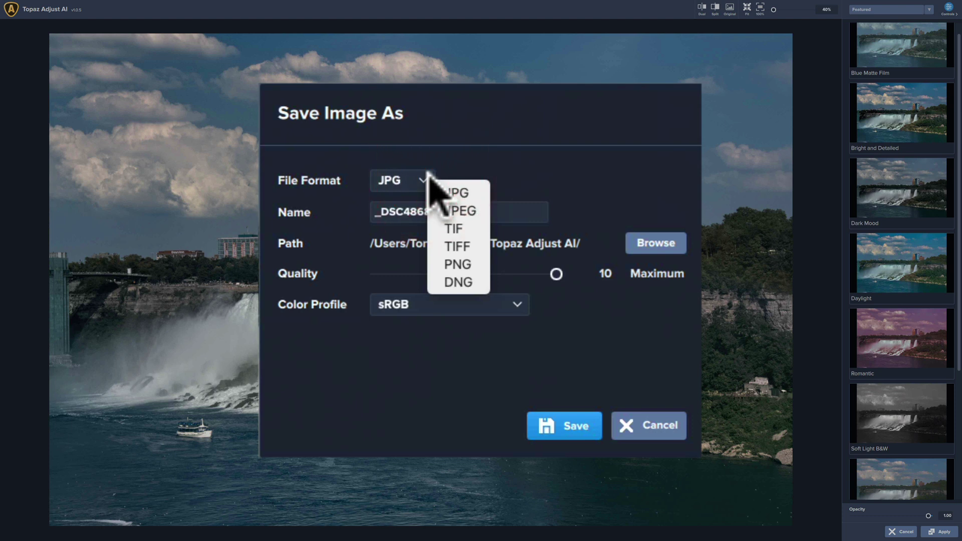
{"action": "left_click", "coordinate": [440, 184]}
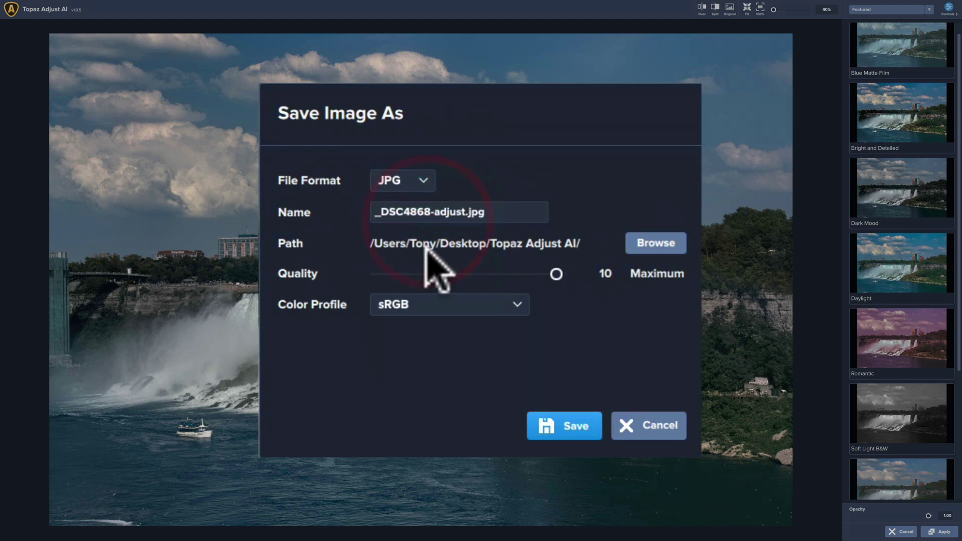
{"action": "left_click", "coordinate": [557, 274]}
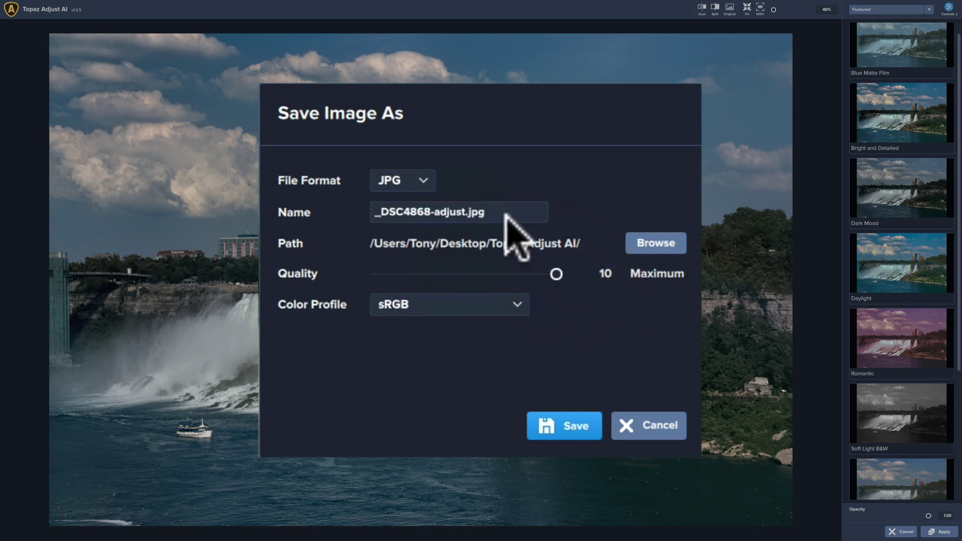
{"action": "left_click", "coordinate": [422, 179]}
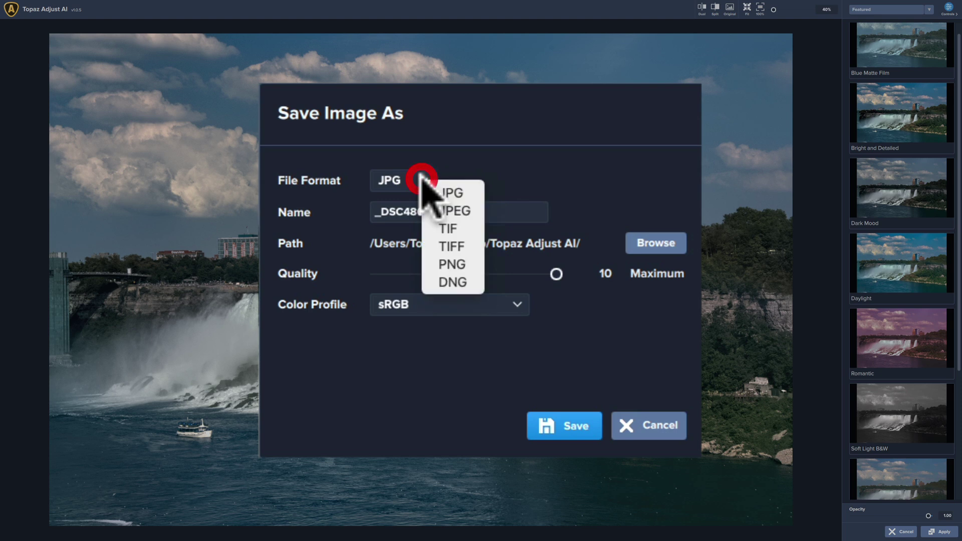
{"action": "left_click", "coordinate": [443, 228]}
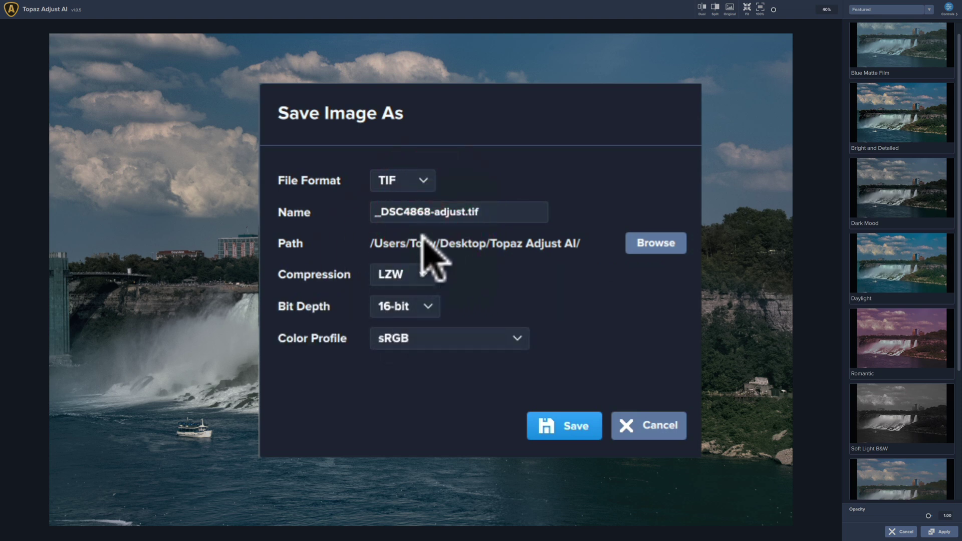
{"action": "left_click", "coordinate": [426, 180]}
{"action": "left_click", "coordinate": [441, 192]}
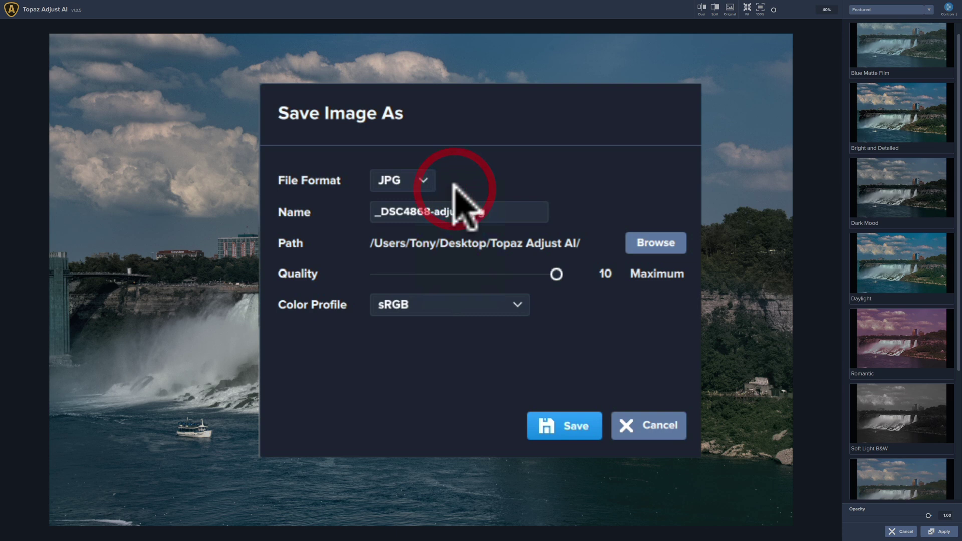
{"action": "left_click", "coordinate": [453, 298]}
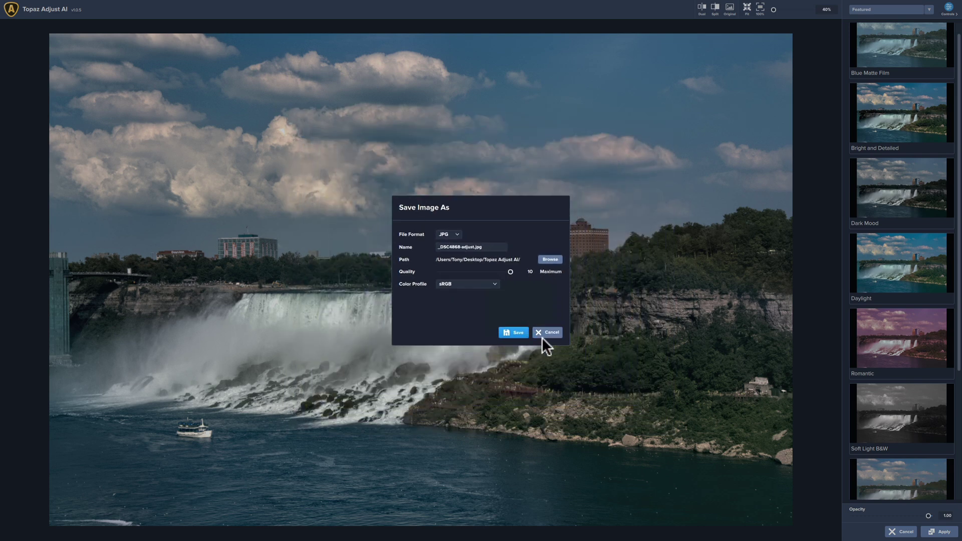
{"action": "left_click", "coordinate": [546, 333]}
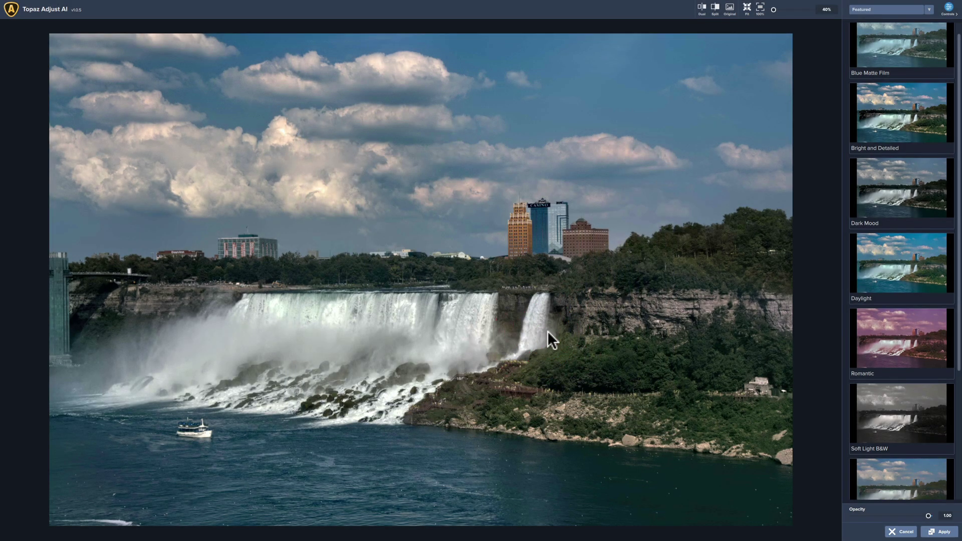